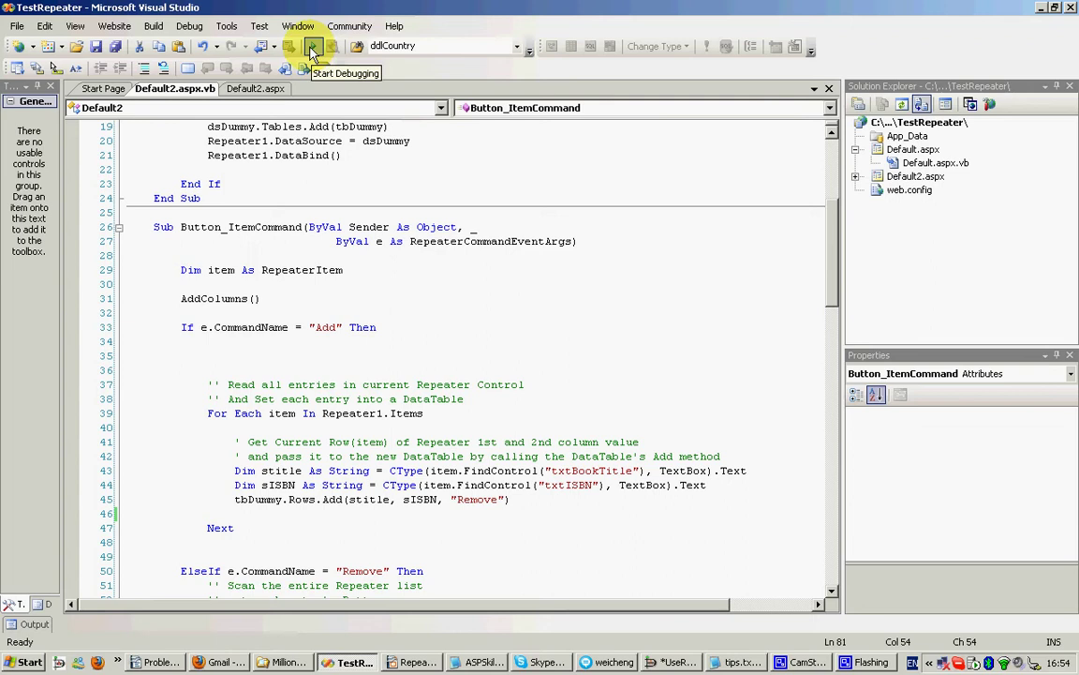
Step: Start debugging TestRepeater so Default2.aspx opens in Internet Explorer
left_click(312, 49)
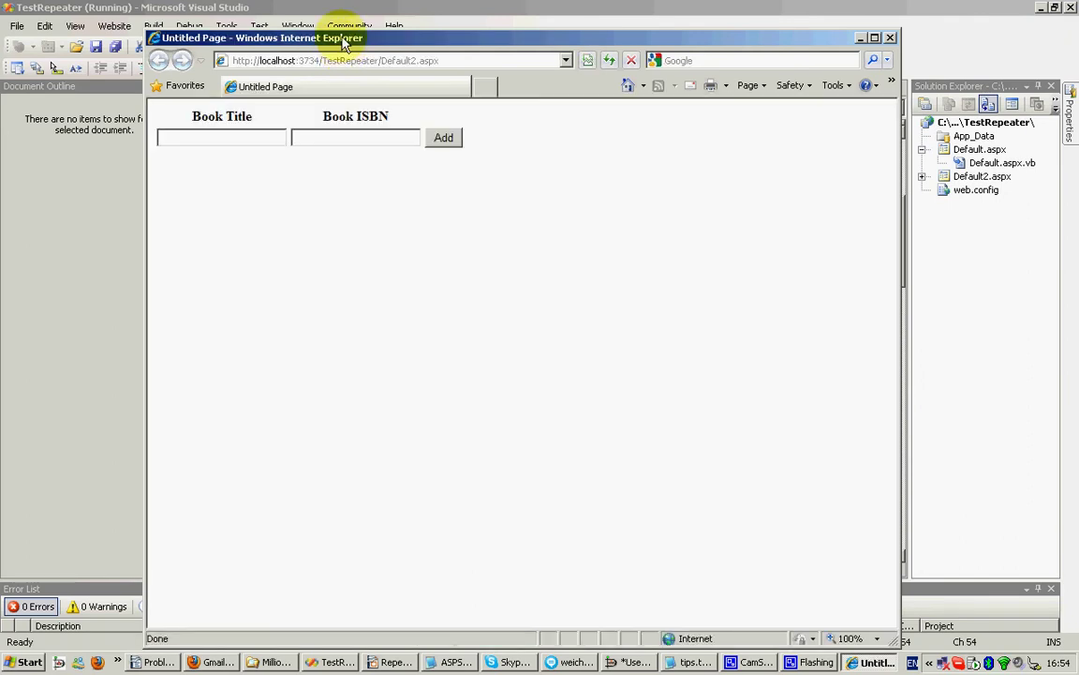
Step: Maximize the browser and add the book Little Voice with ISBN 1234
double_click(342, 39)
left_click(86, 105)
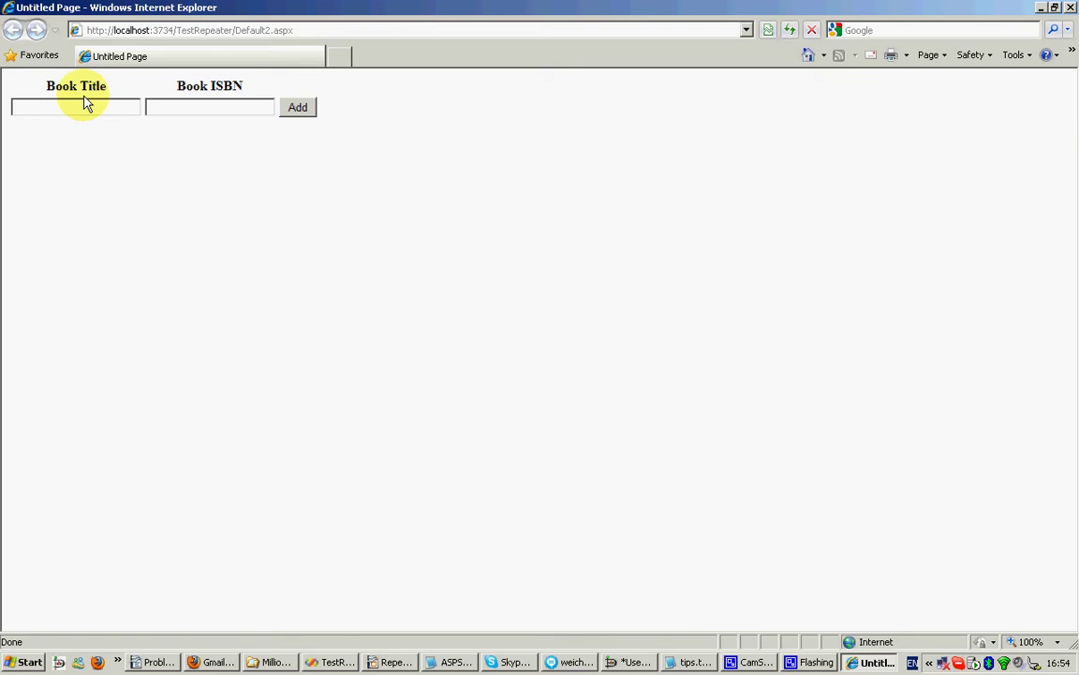
type("Litt")
type("le Voice")
key("Tab")
type("1234")
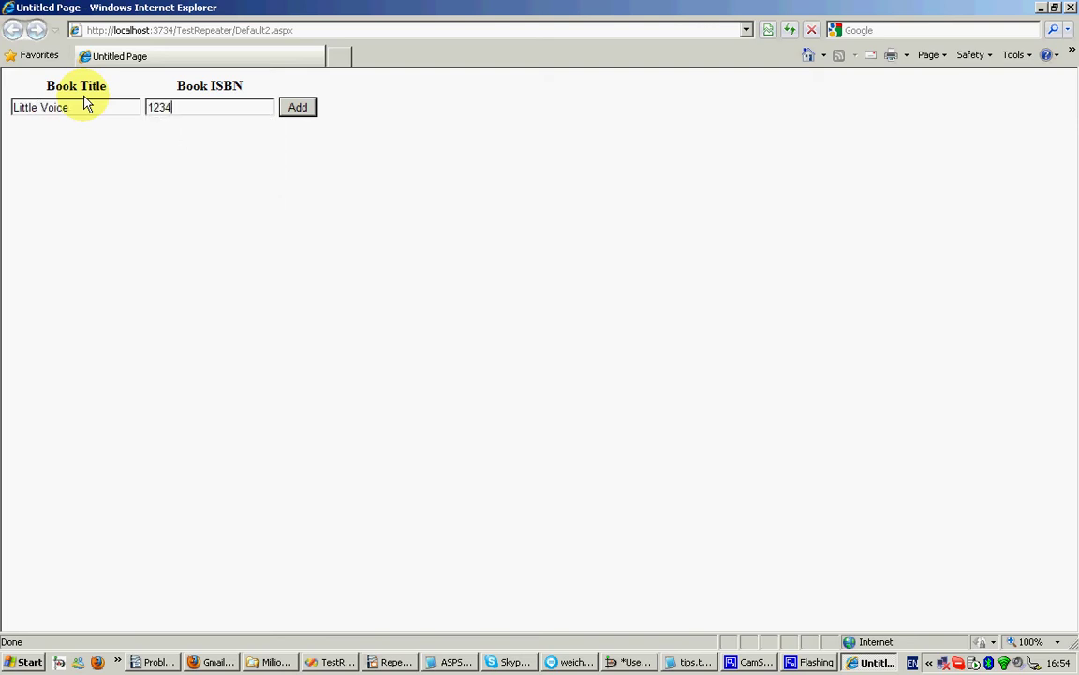
left_click(298, 107)
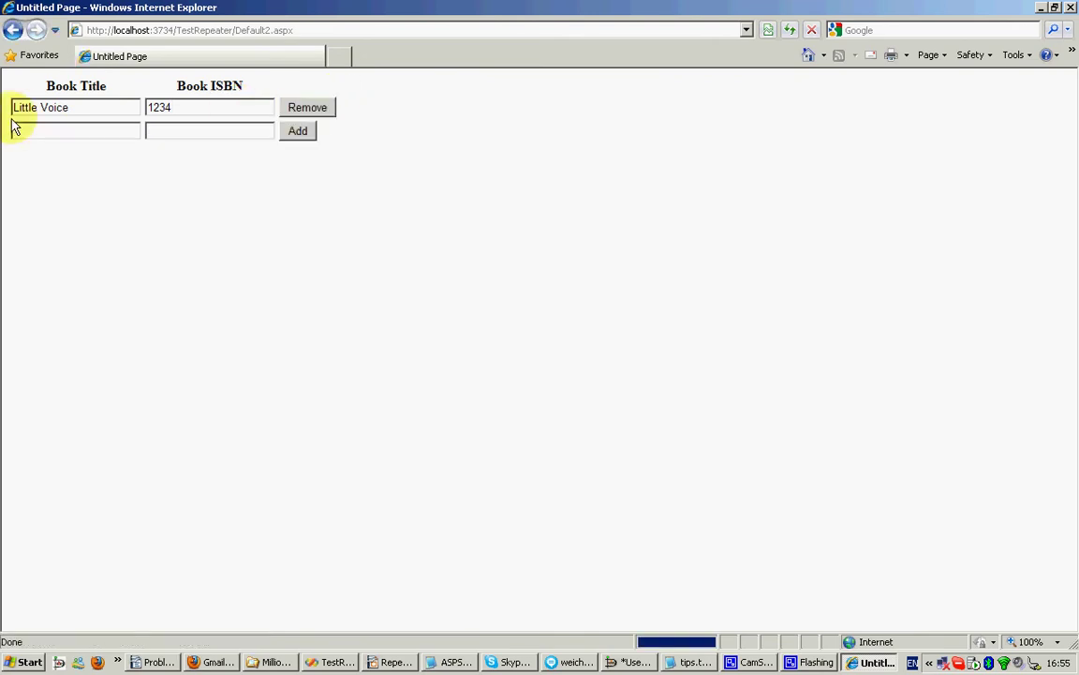
Step: Add the books High Voice (ISBN 12345) and Huge Voice (ISBN 2345)
left_click(25, 128)
left_click(55, 128)
type("High")
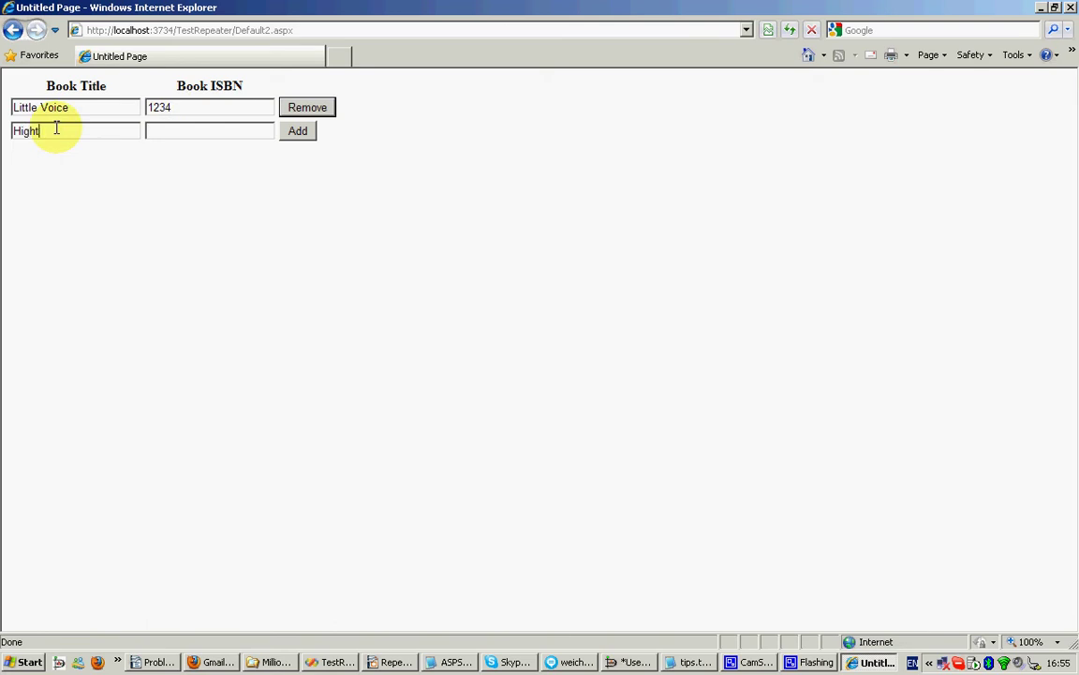
type(" Voice")
key("Tab")
type("12345")
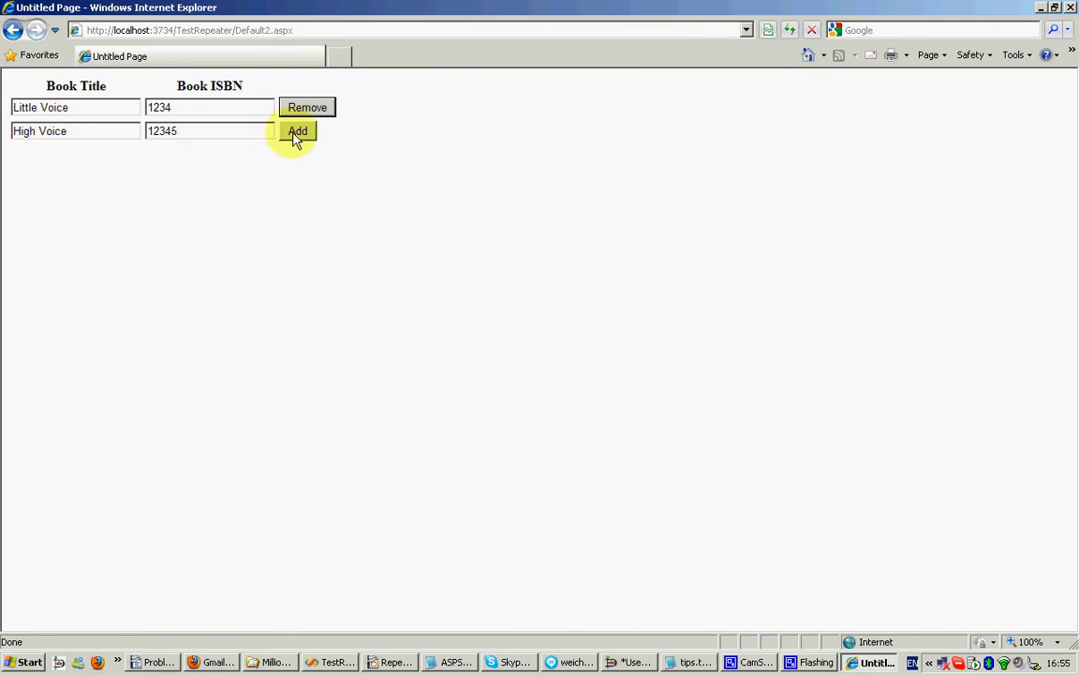
left_click(296, 132)
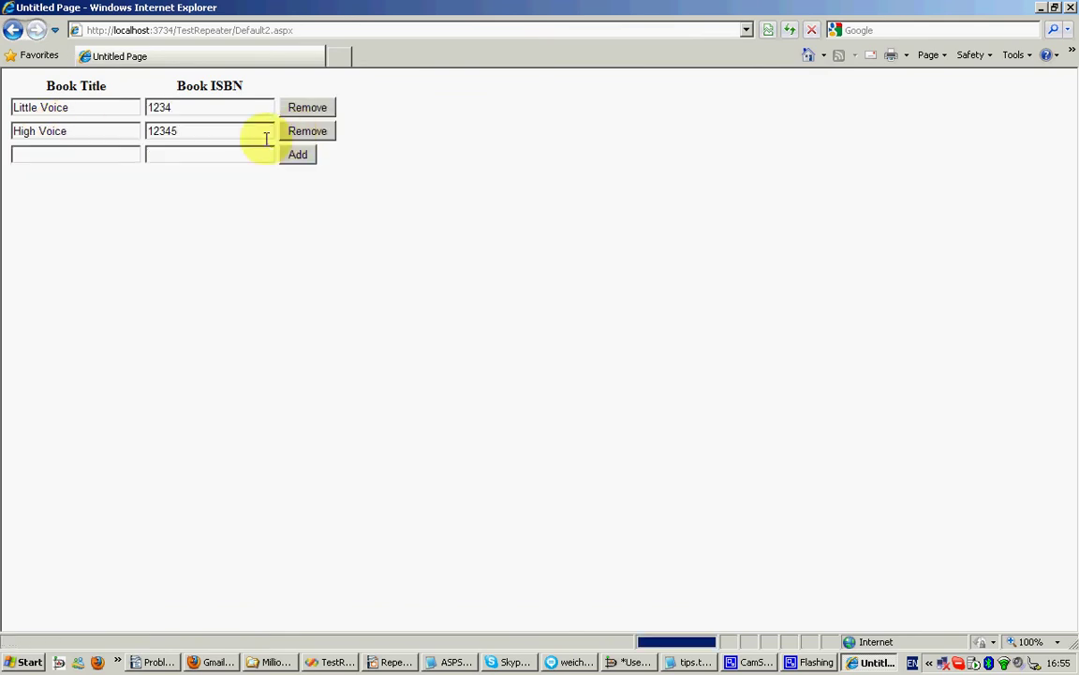
left_click(29, 154)
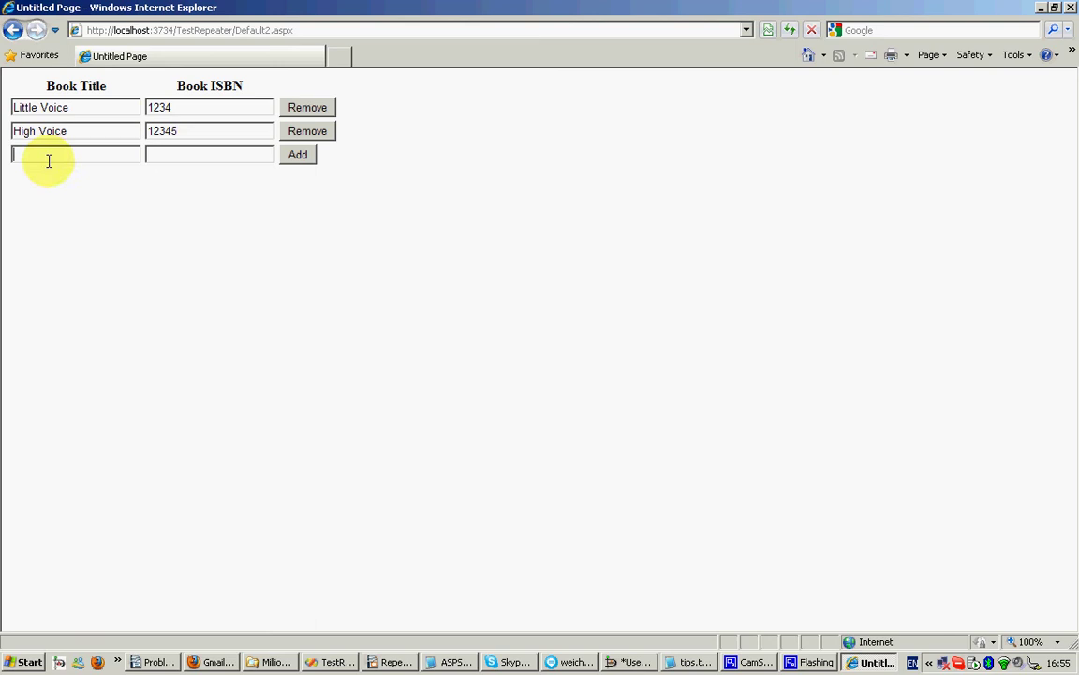
type("Huge Voice")
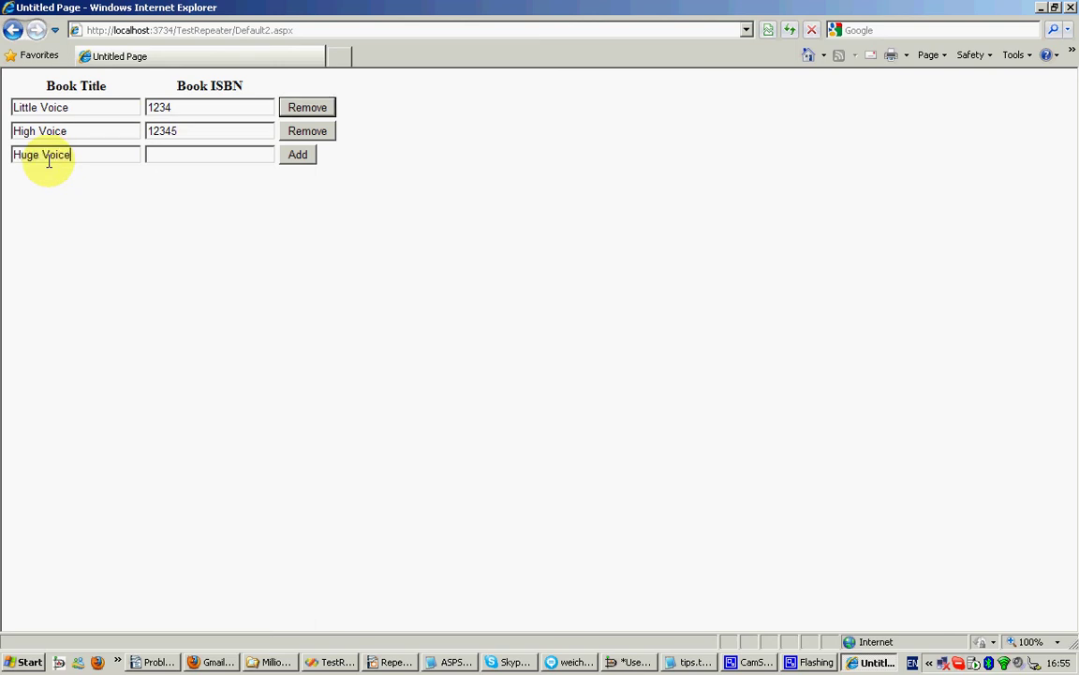
key("Tab")
type("2345")
left_click(298, 154)
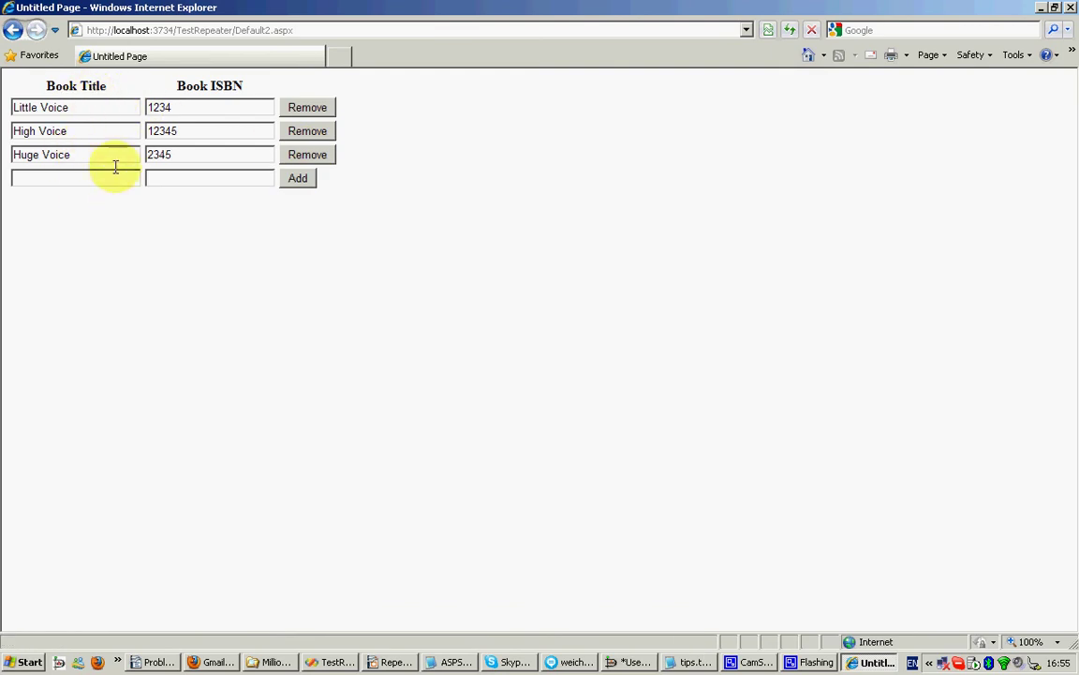
Step: Remove the High Voice row and add Small Voice with ISBN 4567
left_click(307, 131)
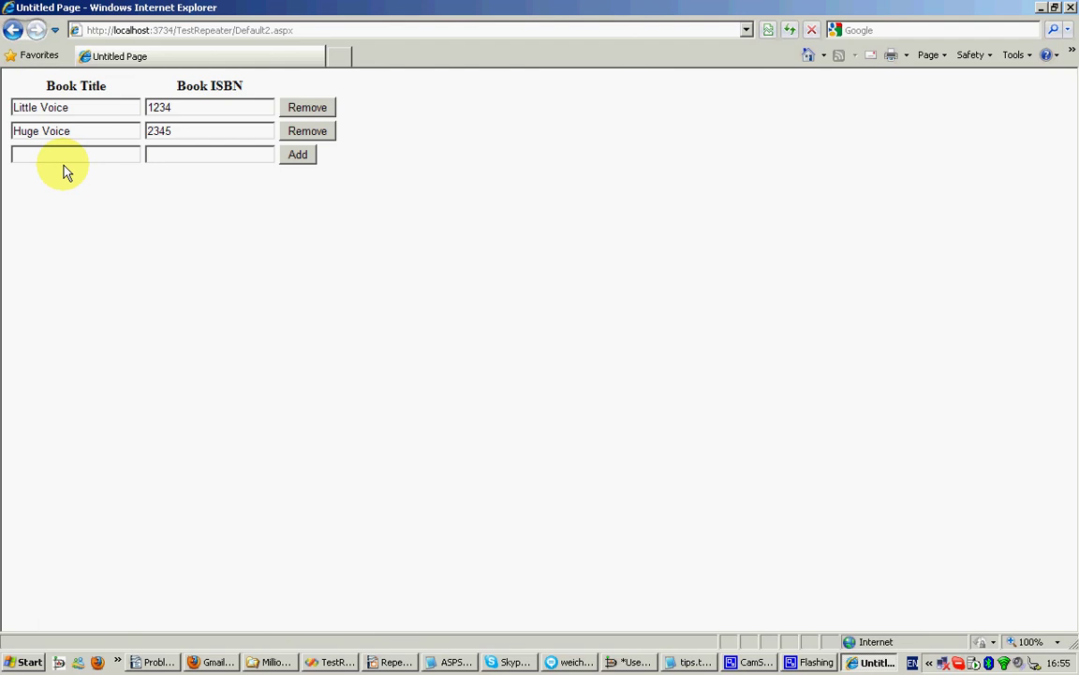
left_click(62, 155)
type("Small")
type(" Vo")
type("567")
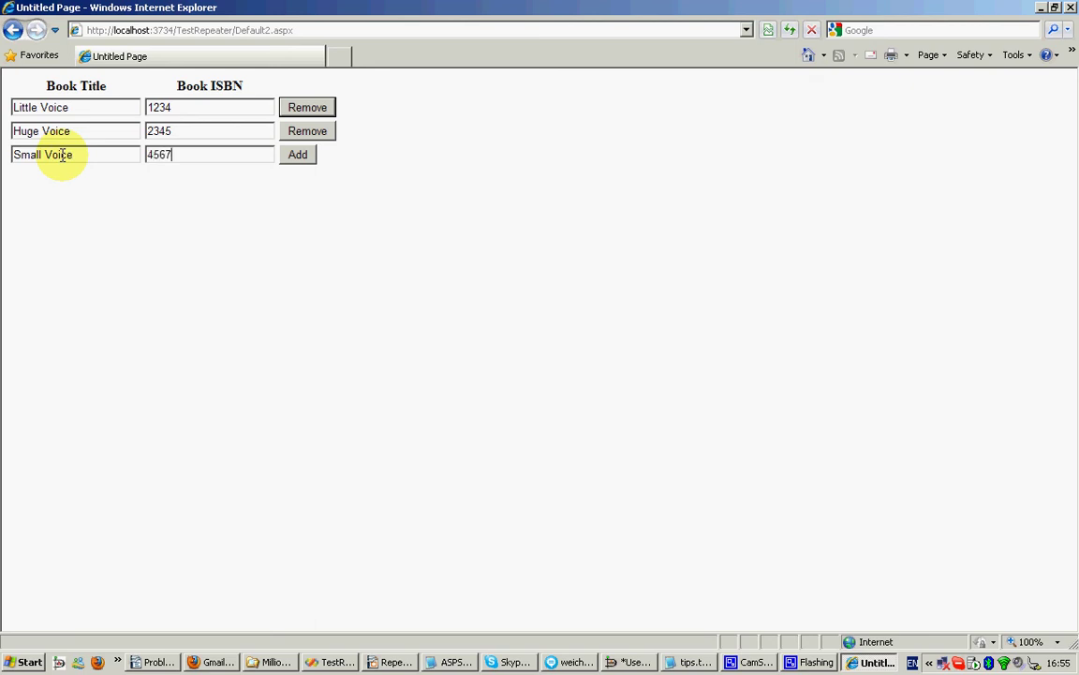
left_click(298, 155)
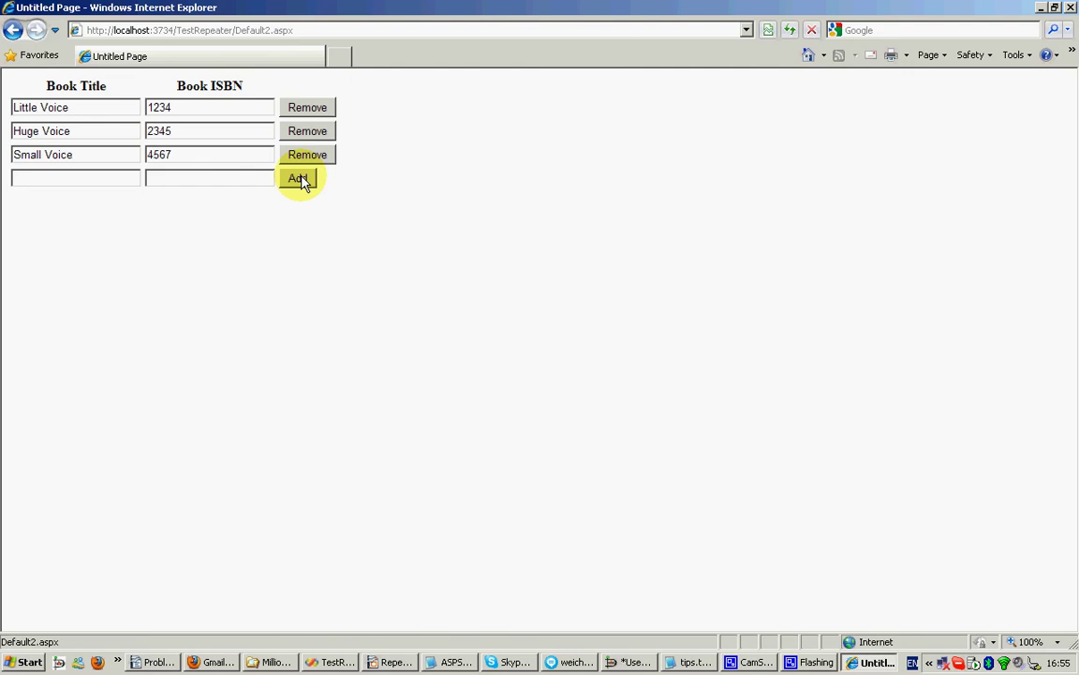
Step: Remove the Small Voice, Huge Voice and Little Voice rows, then focus the empty ISBN field
left_click(307, 155)
left_click(307, 131)
left_click(306, 107)
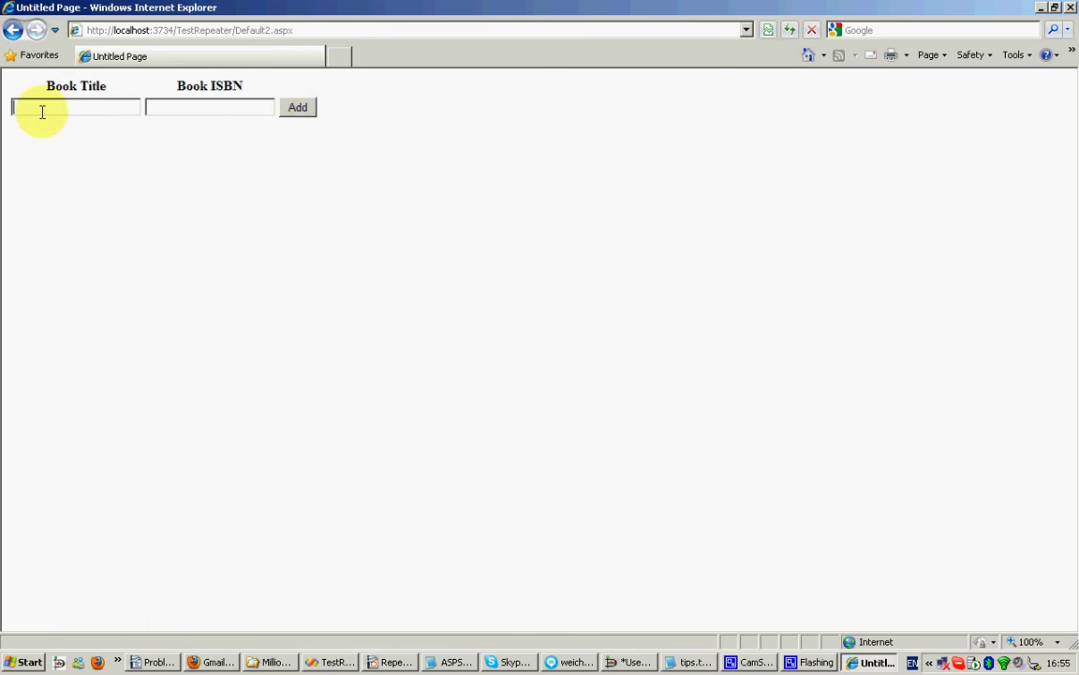
left_click(213, 108)
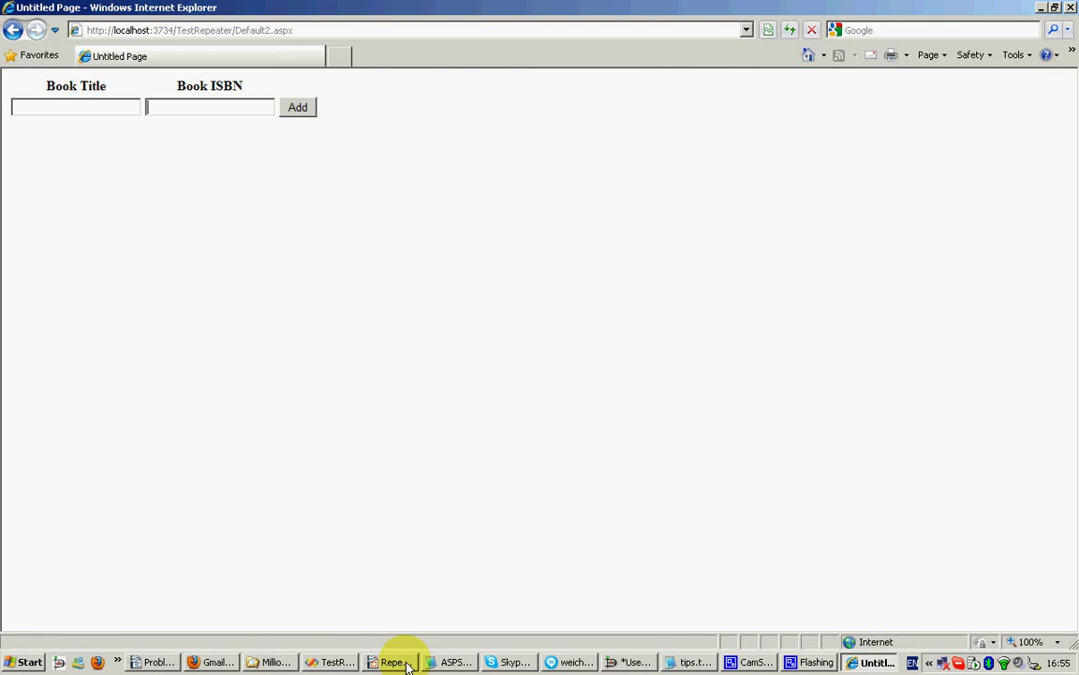